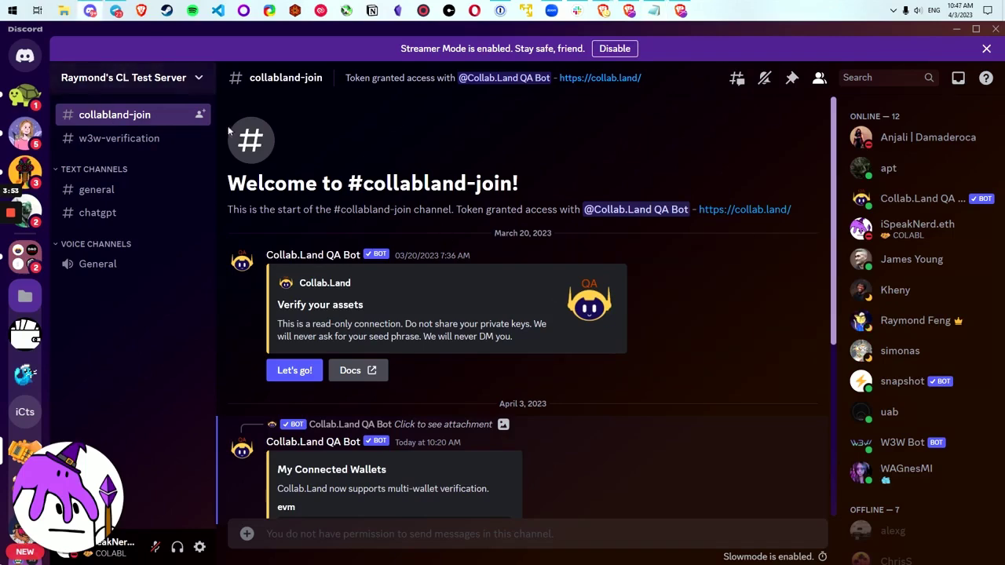
# Switch to the iCts test server, dismiss the old connected-wallets message and restart the Collab.Land asset verification
pyautogui.scroll(-2, 602, 327)
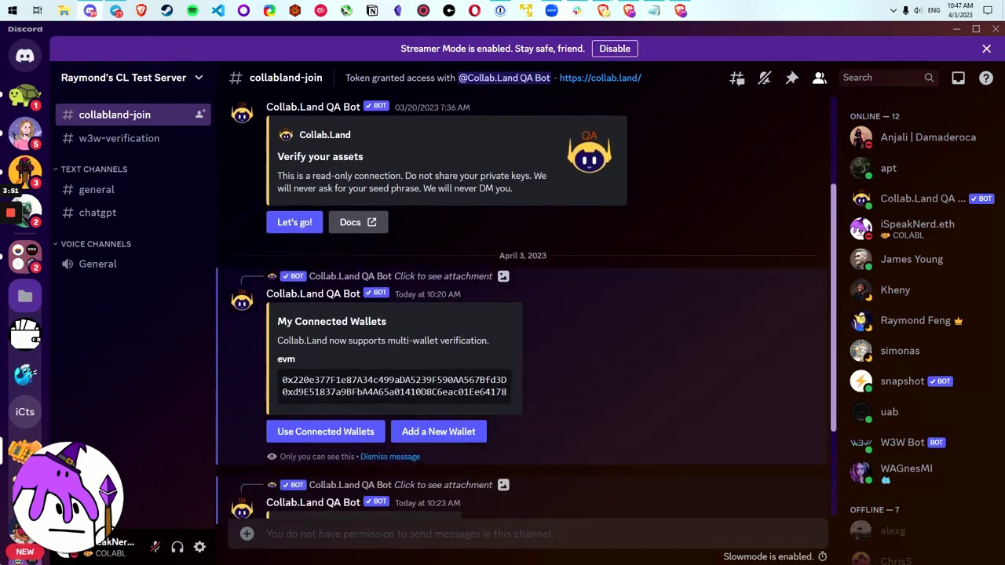
pyautogui.scroll(-3, 587, 373)
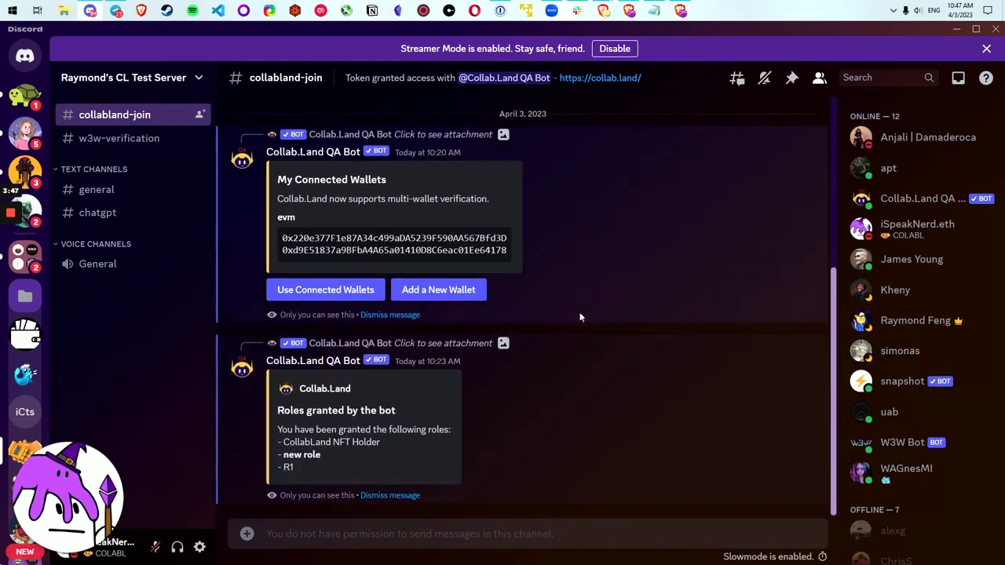
pyautogui.click(24, 412)
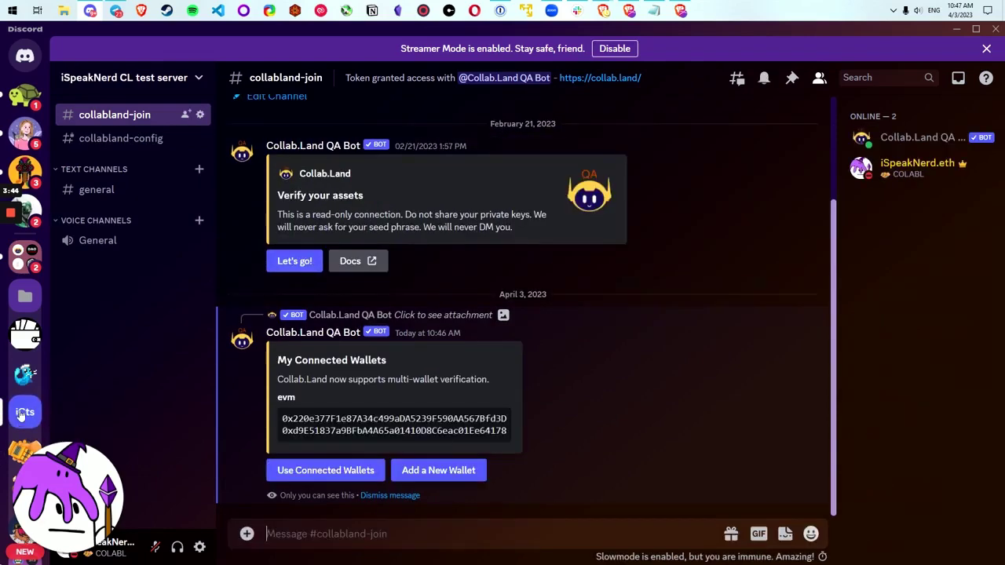
pyautogui.click(400, 495)
pyautogui.click(294, 487)
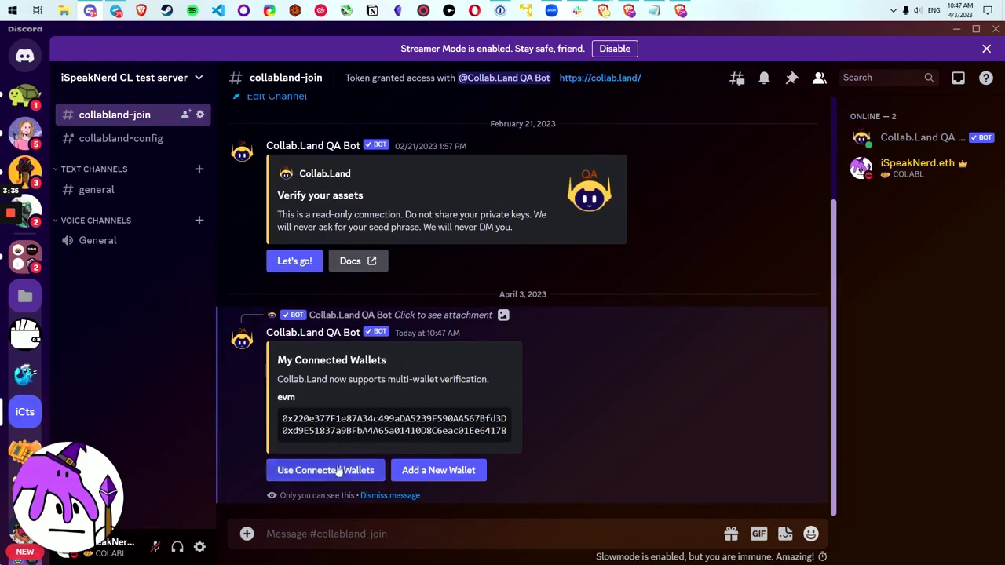
# Verify roles using the already connected wallets, and check the roles on the server owner's member profile
pyautogui.click(334, 471)
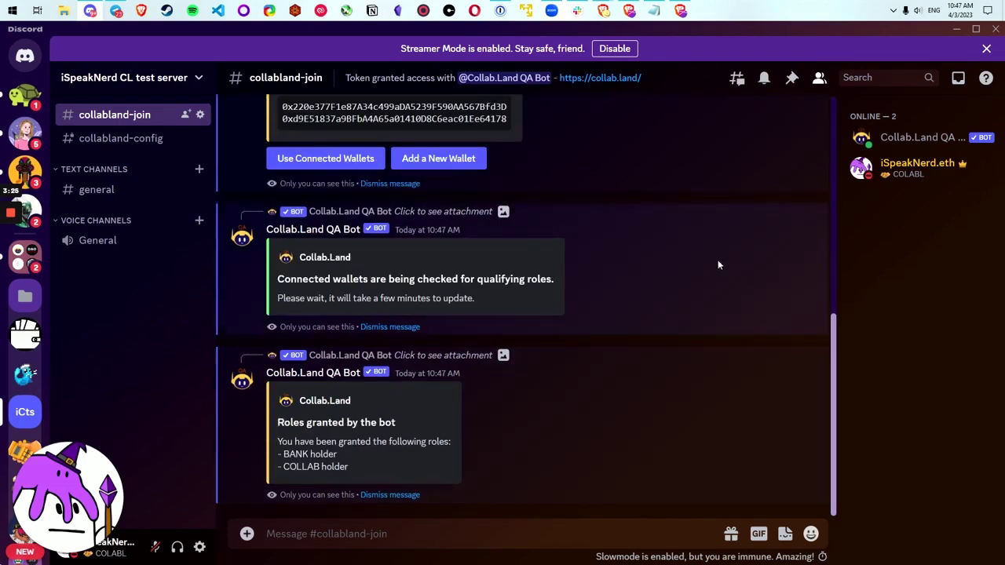
pyautogui.click(915, 166)
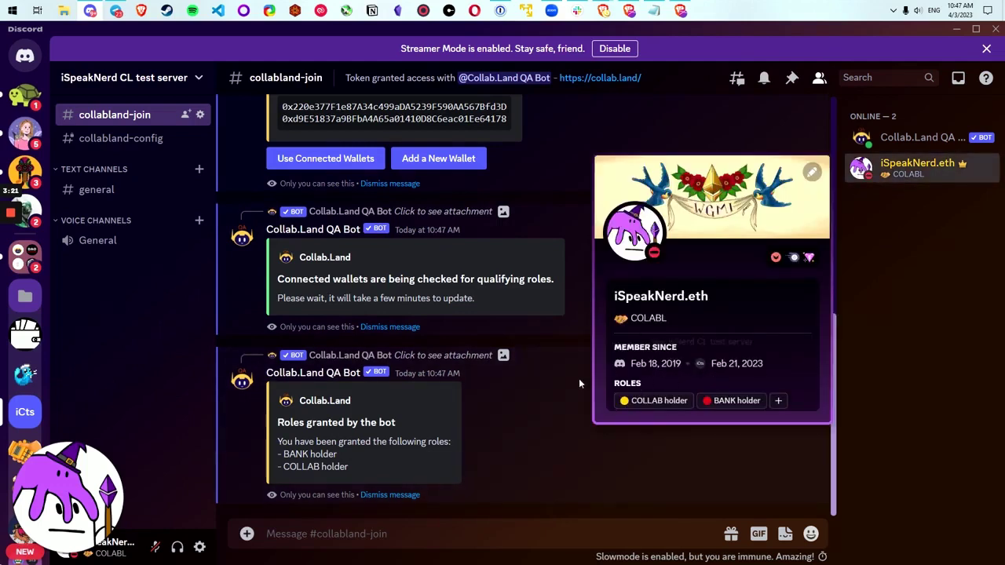
pyautogui.click(516, 433)
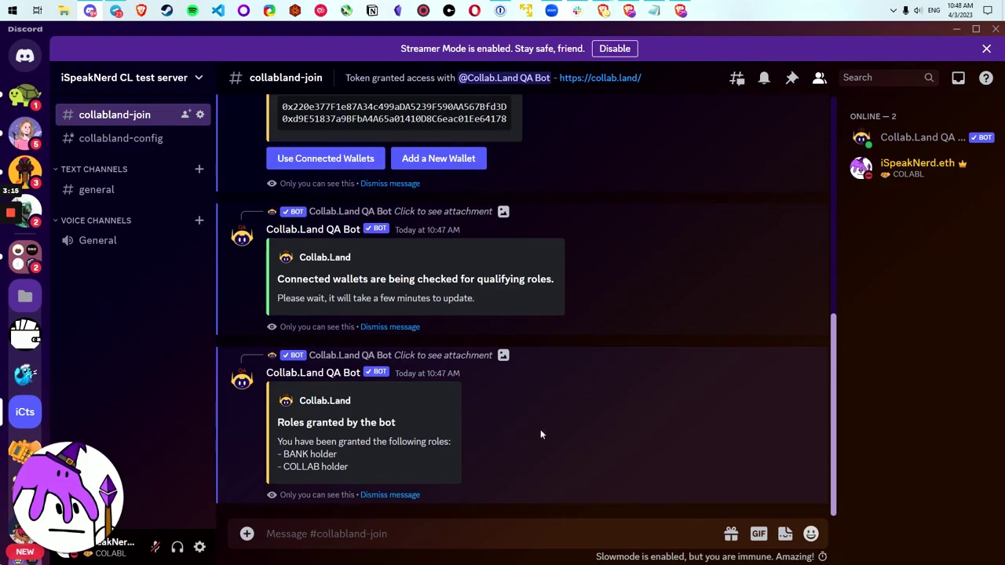
# Request a new wallet connection from the Collab.Land bot and open its custom link in the browser
pyautogui.scroll(3, 549, 431)
pyautogui.click(439, 381)
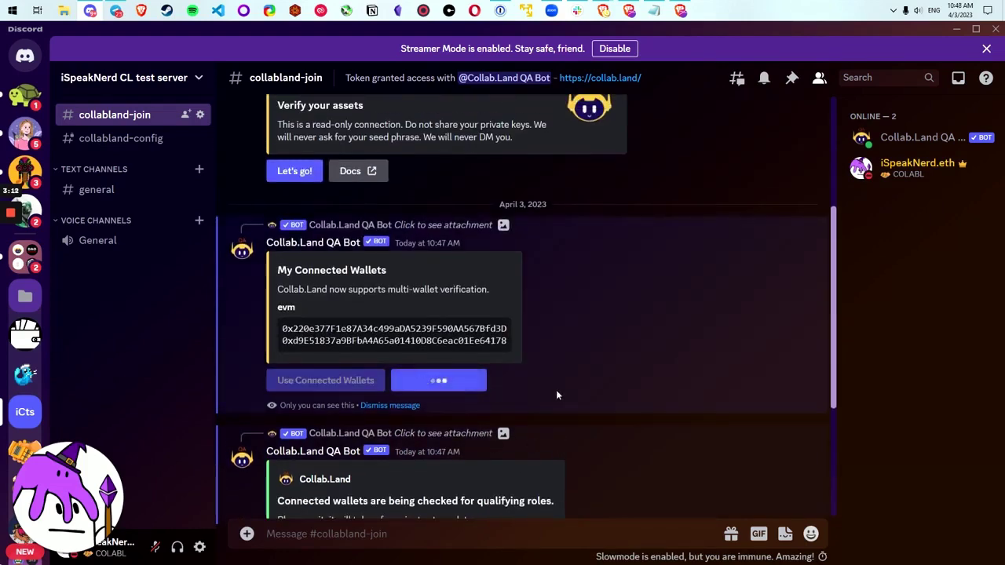
pyautogui.scroll(-5, 554, 389)
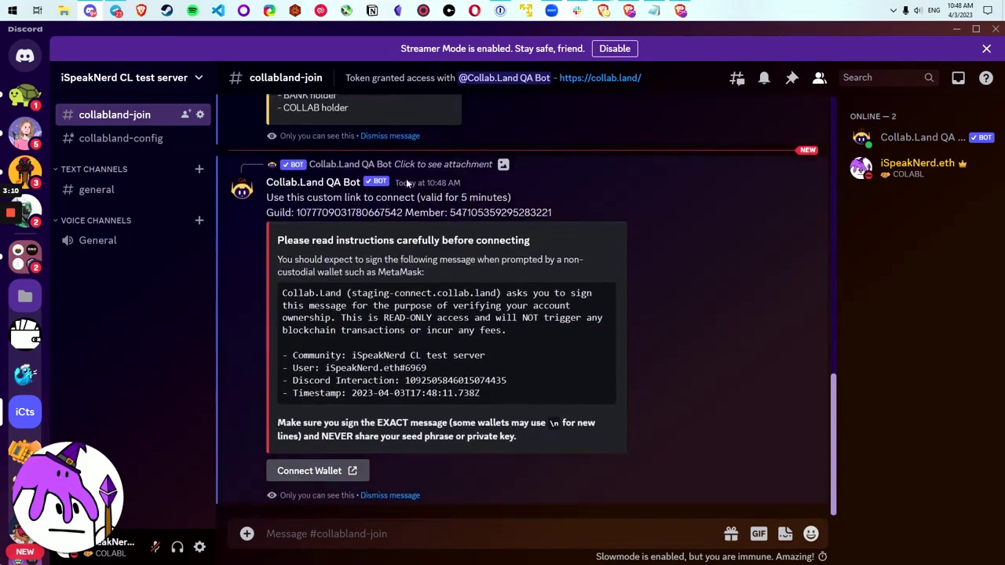
pyautogui.click(328, 472)
pyautogui.click(578, 344)
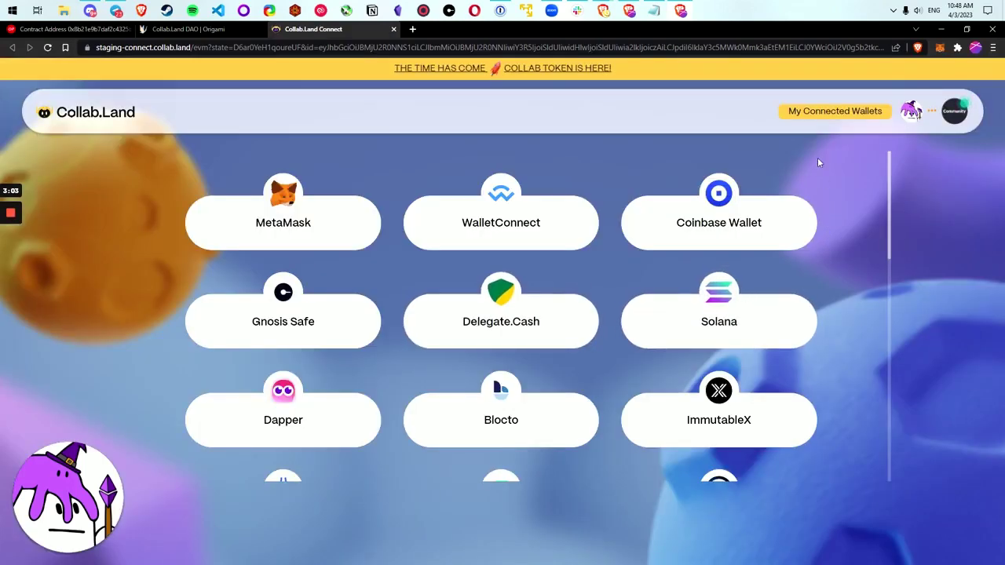
# Review the wallets already connected on the wallet management page, and switch MetaMask to the v2 account
pyautogui.click(832, 111)
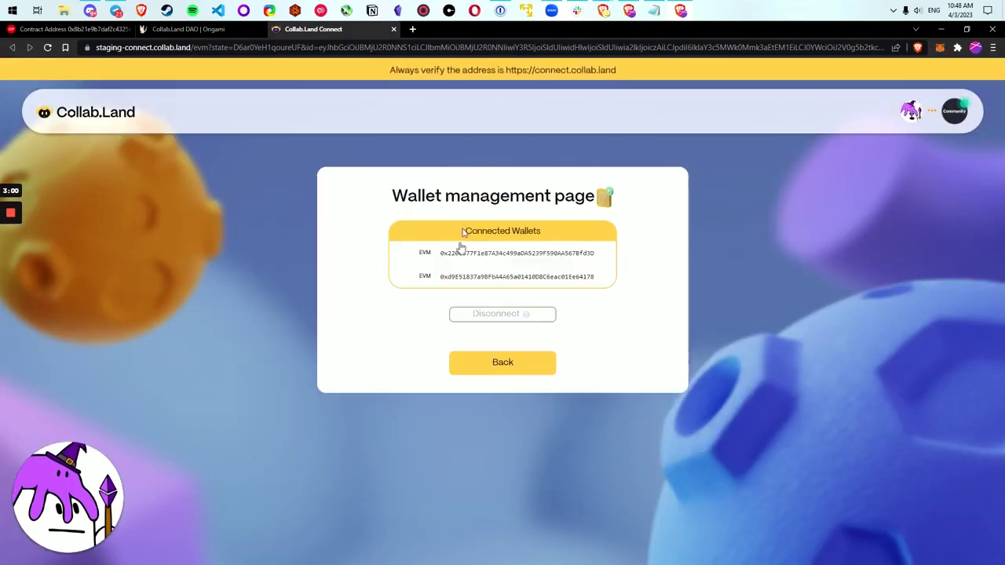
pyautogui.click(615, 409)
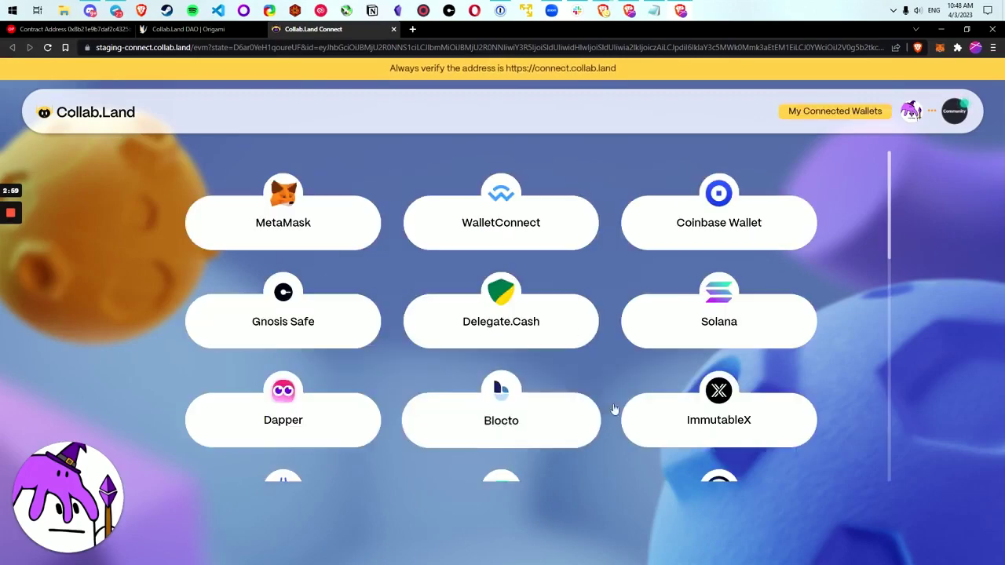
pyautogui.click(336, 223)
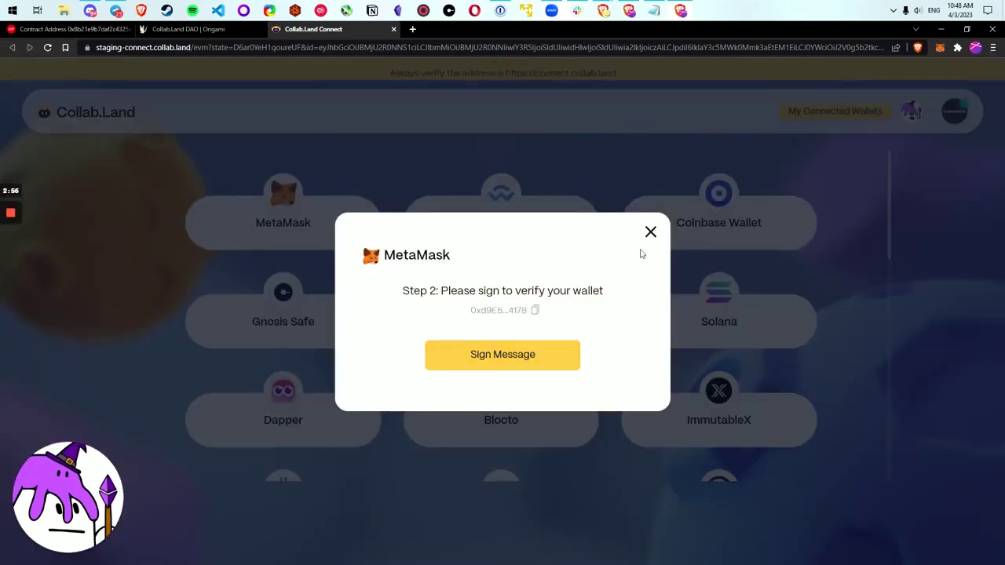
pyautogui.click(651, 232)
pyautogui.click(940, 47)
pyautogui.click(806, 190)
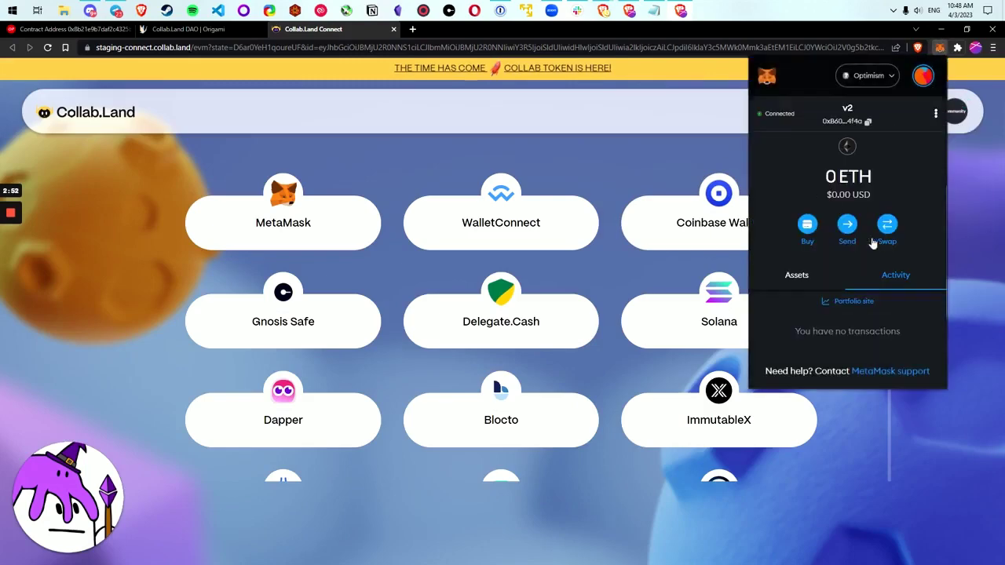
# Connect the v2 account through MetaMask and sign the complete Collab.Land verification message
pyautogui.click(295, 216)
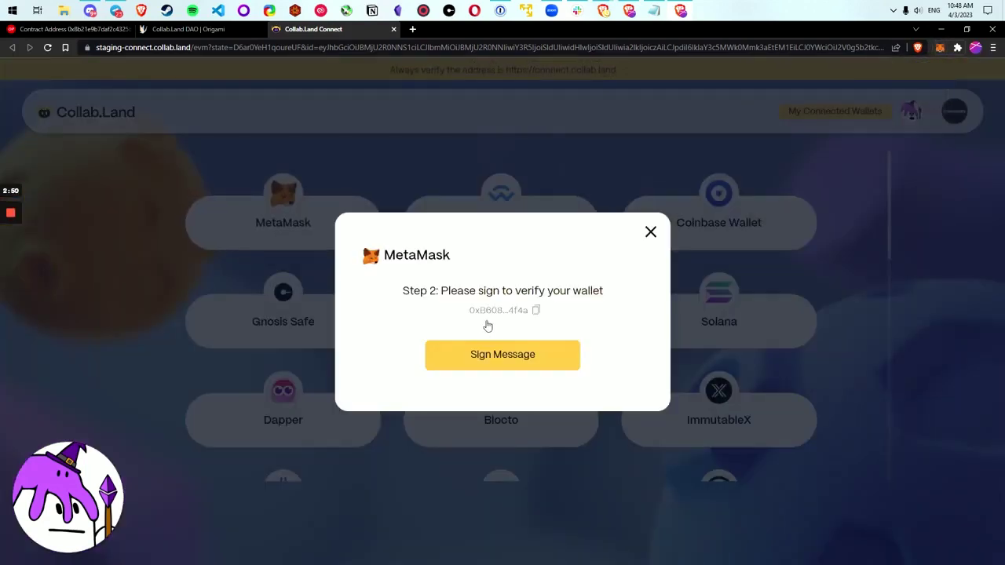
pyautogui.click(506, 354)
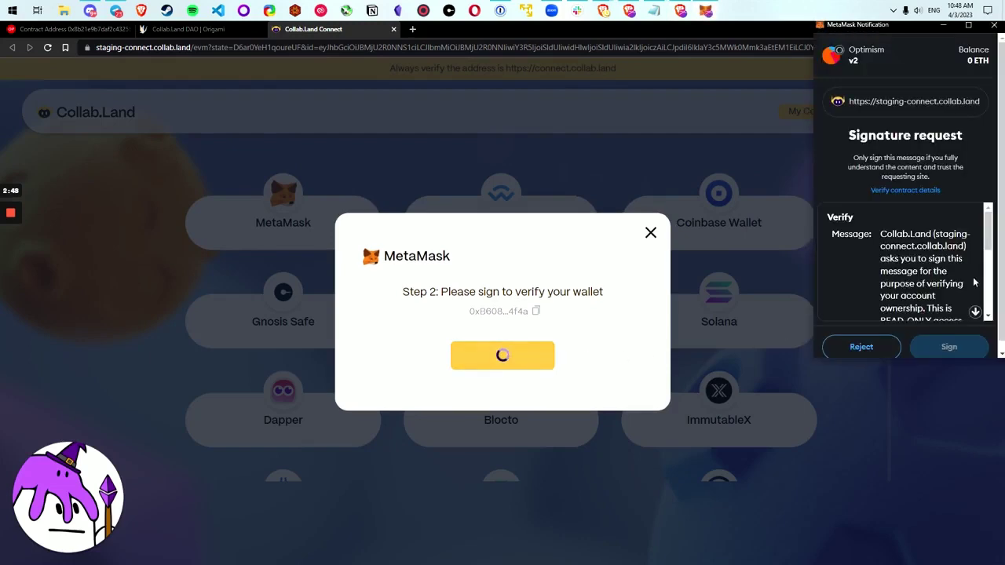
pyautogui.click(976, 313)
pyautogui.click(955, 347)
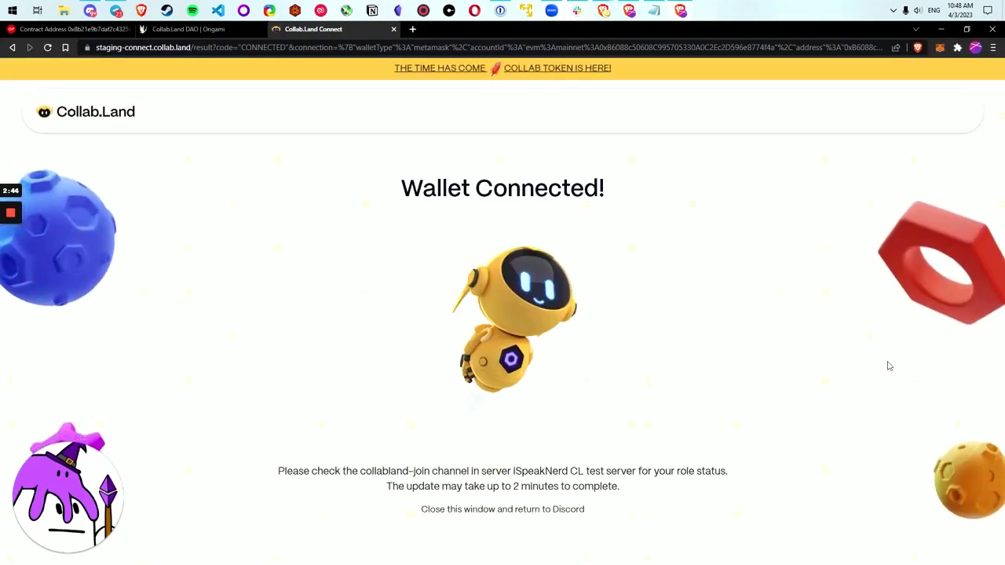
# Return to Discord and dismiss all the temporary bot messages below the Verify your assets post
pyautogui.hotkey('alt', 'Tab')
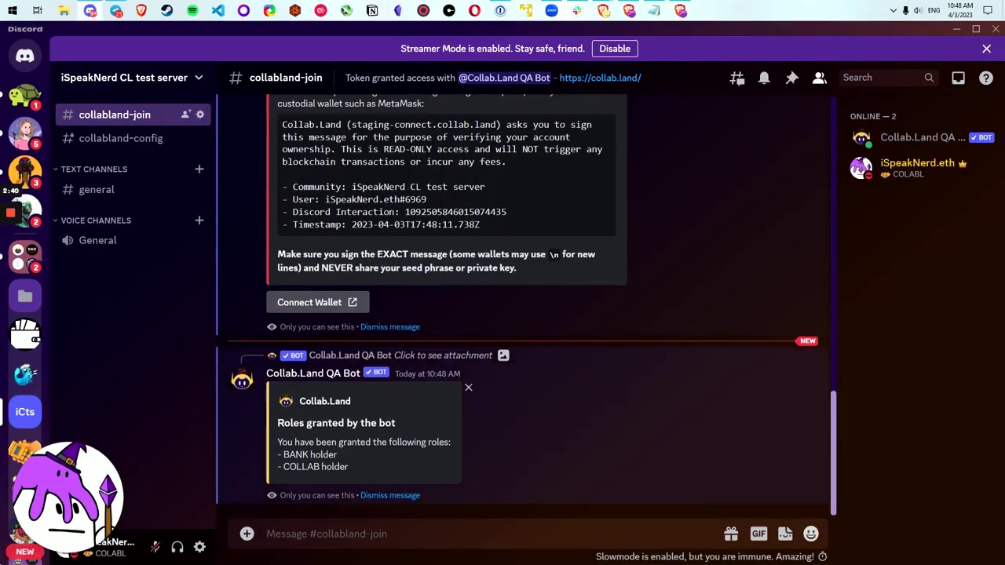
pyautogui.click(396, 496)
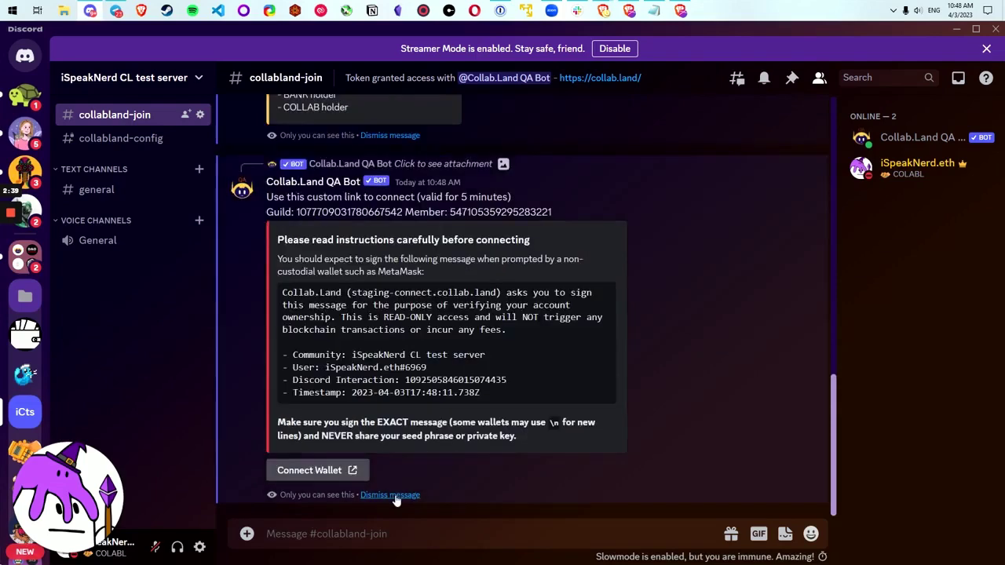
pyautogui.click(395, 496)
pyautogui.click(396, 496)
pyautogui.click(396, 496)
pyautogui.click(396, 496)
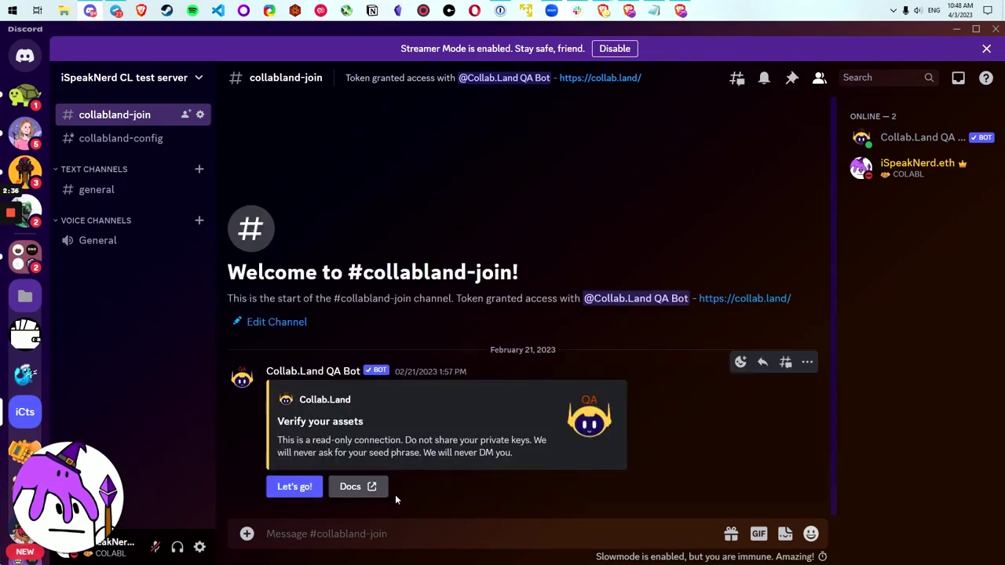
# Restart the asset verification, request another new wallet connection and open its custom link in the browser
pyautogui.click(295, 488)
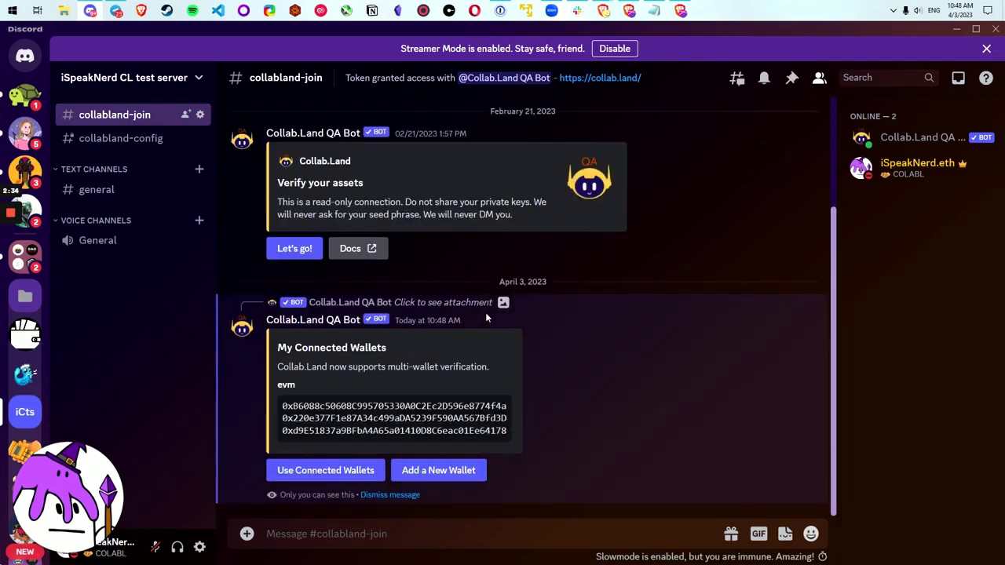
pyautogui.click(434, 471)
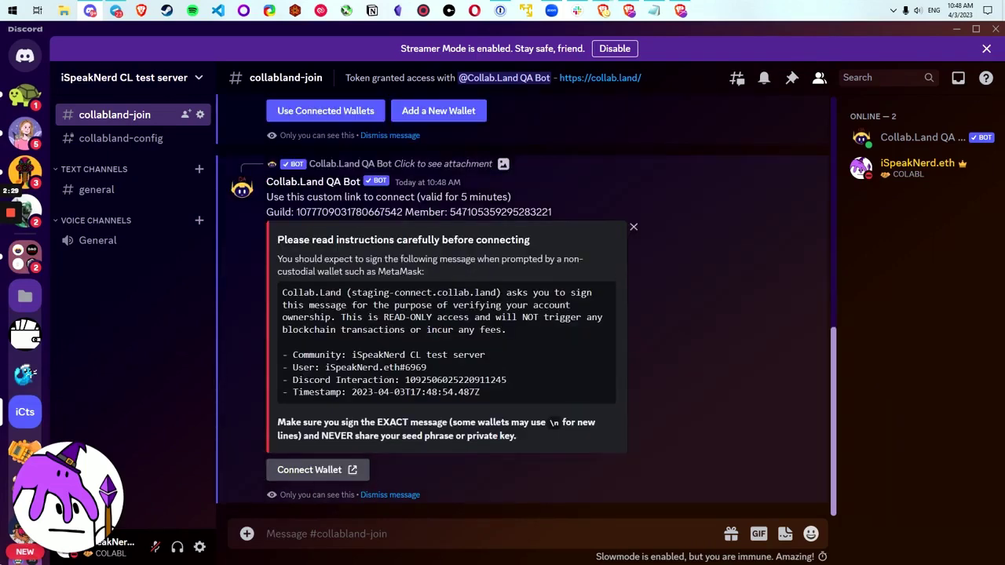
pyautogui.click(336, 471)
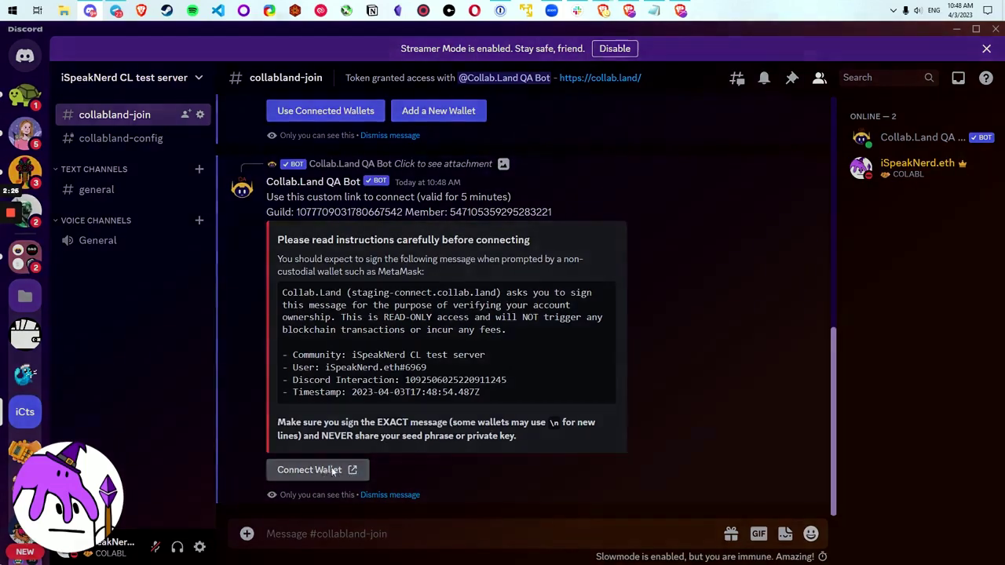
pyautogui.click(594, 352)
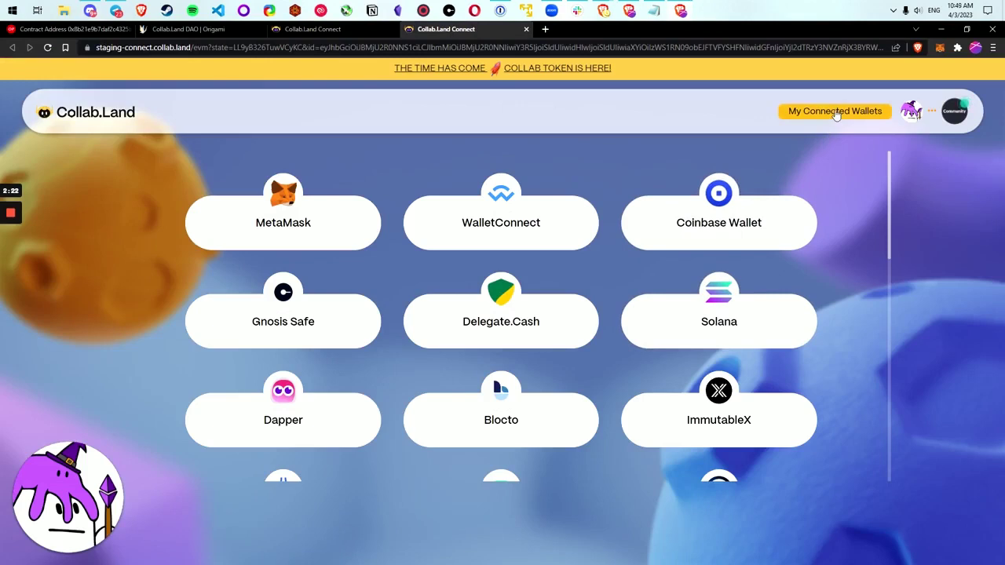
# Disconnect the second of the three EVM wallets on the wallet management page and confirm the removal
pyautogui.click(836, 114)
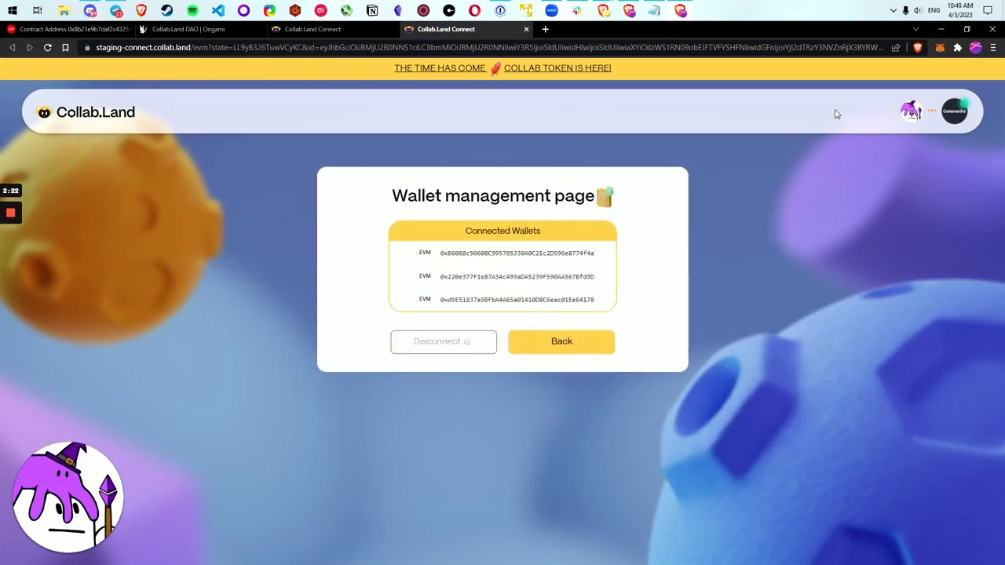
pyautogui.click(496, 279)
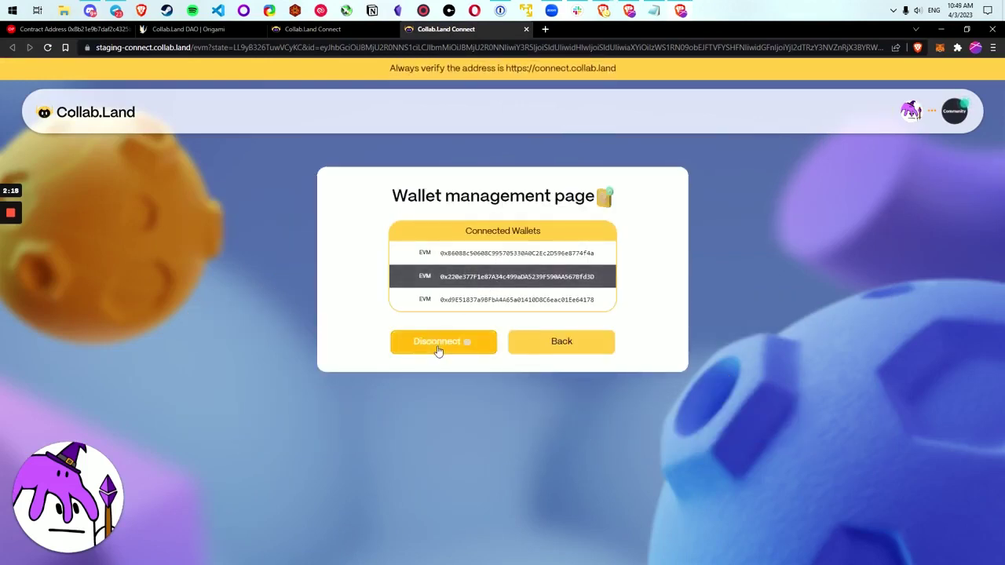
pyautogui.click(438, 349)
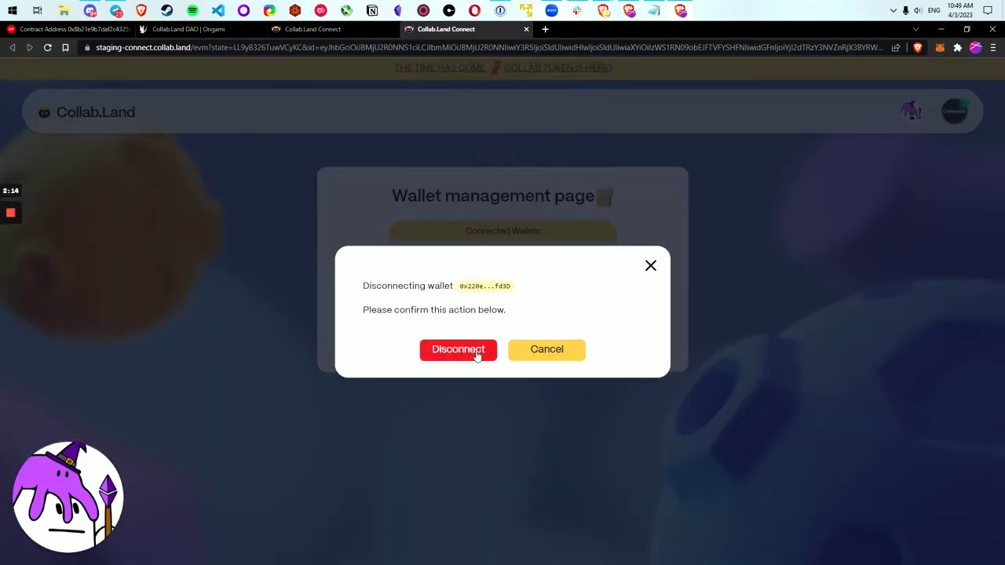
pyautogui.click(475, 351)
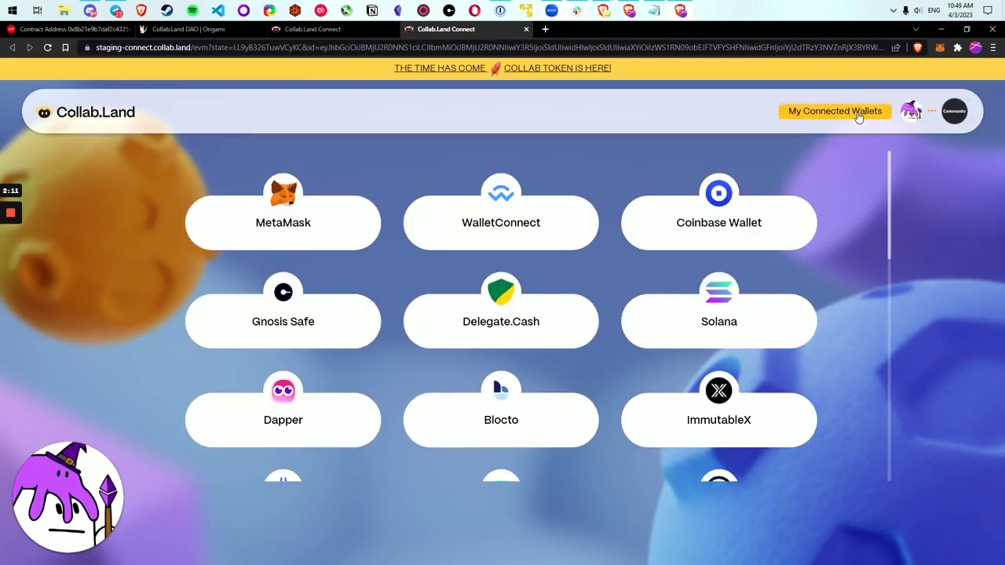
# Disconnect the second of the two remaining EVM wallets from the wallet management page
pyautogui.click(855, 114)
pyautogui.click(530, 279)
pyautogui.click(434, 323)
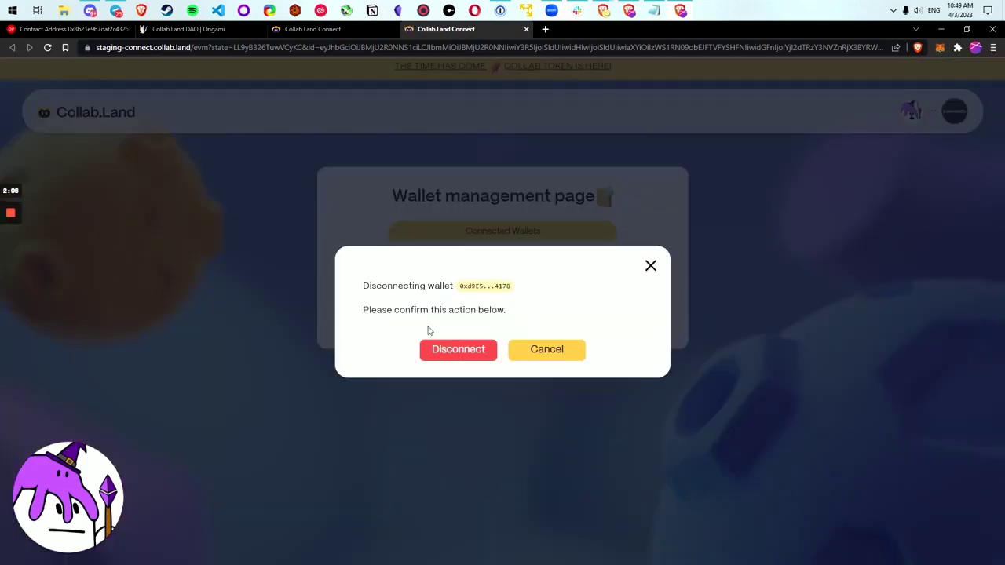
pyautogui.click(458, 350)
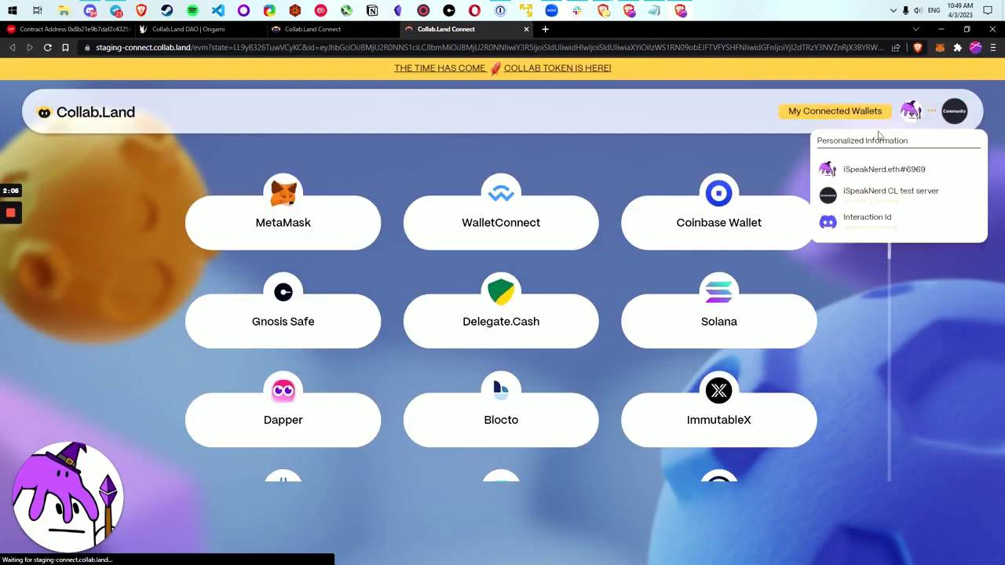
# Disconnect the only remaining EVM wallet, the newly added v2 account, from the wallet management page
pyautogui.click(860, 121)
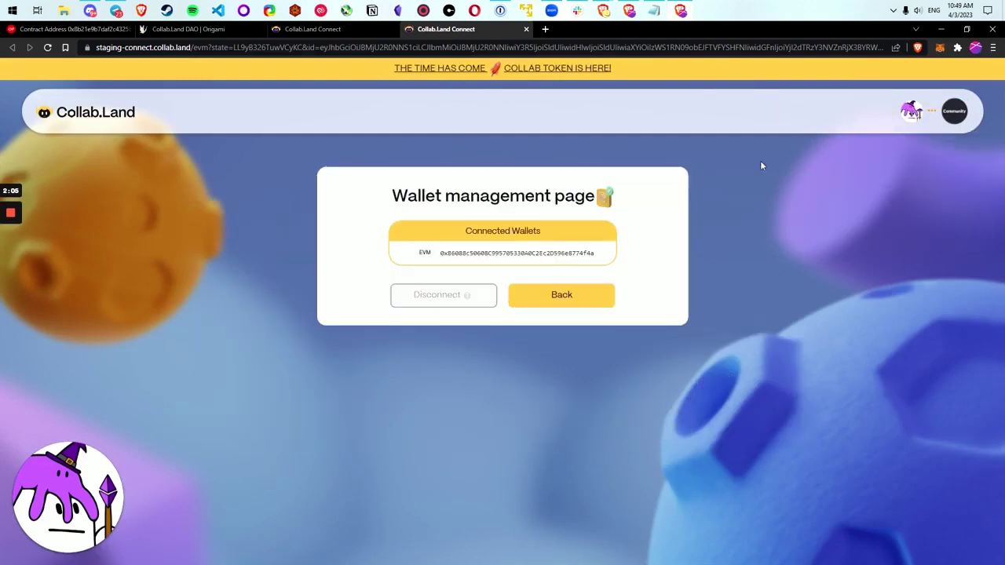
pyautogui.click(492, 260)
pyautogui.click(458, 298)
pyautogui.click(463, 351)
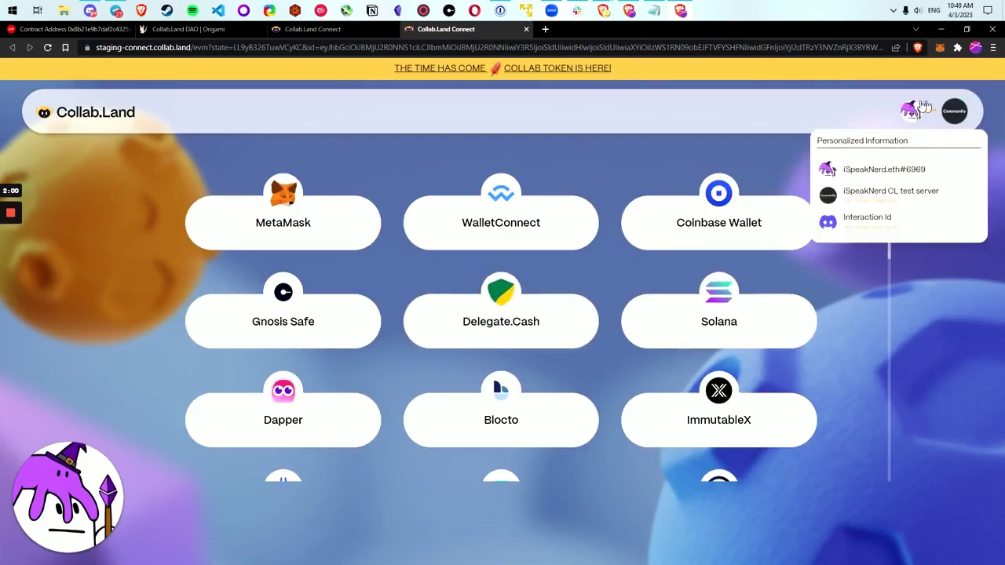
# Switch to Discord and dismiss the bot's granted-roles, wallet connection and connected-wallets messages in the collabland-join channel
pyautogui.hotkey('alt', 'Tab')
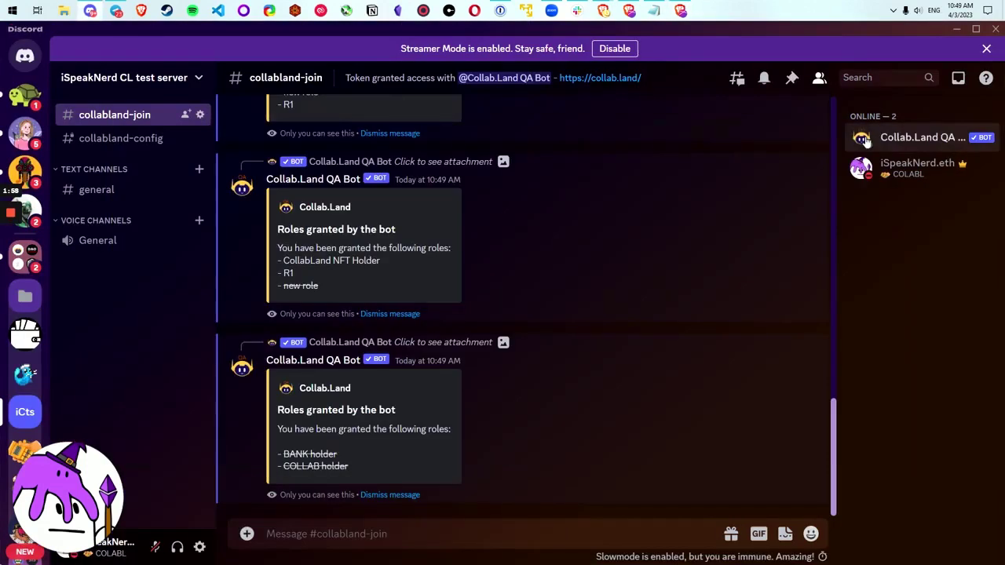
pyautogui.scroll(2, 381, 341)
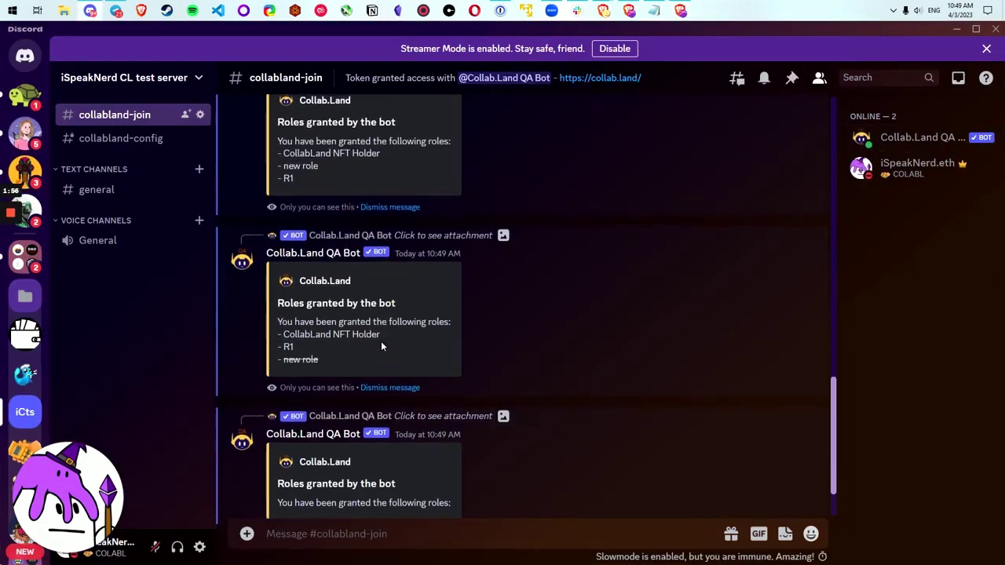
pyautogui.click(386, 387)
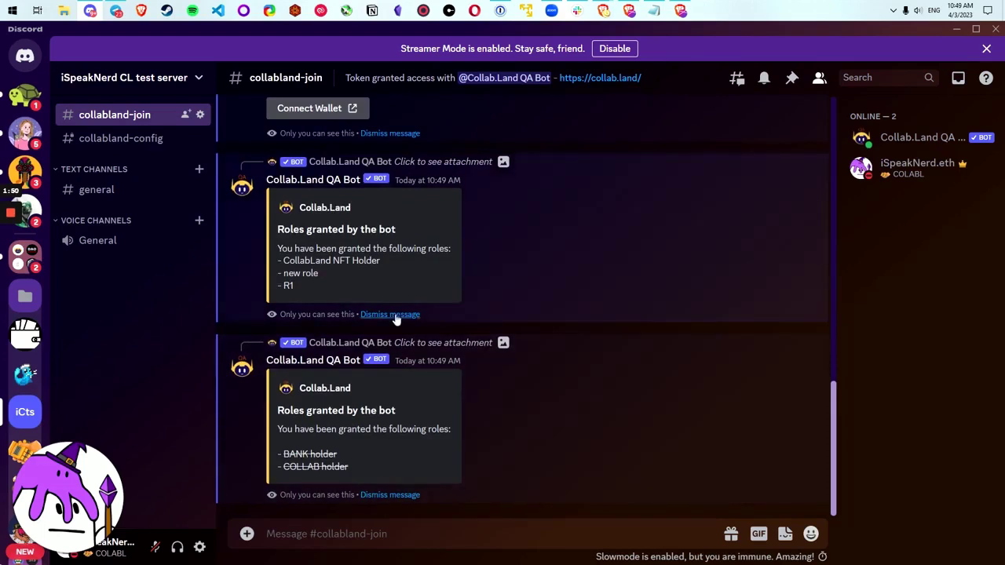
pyautogui.click(397, 315)
pyautogui.click(395, 316)
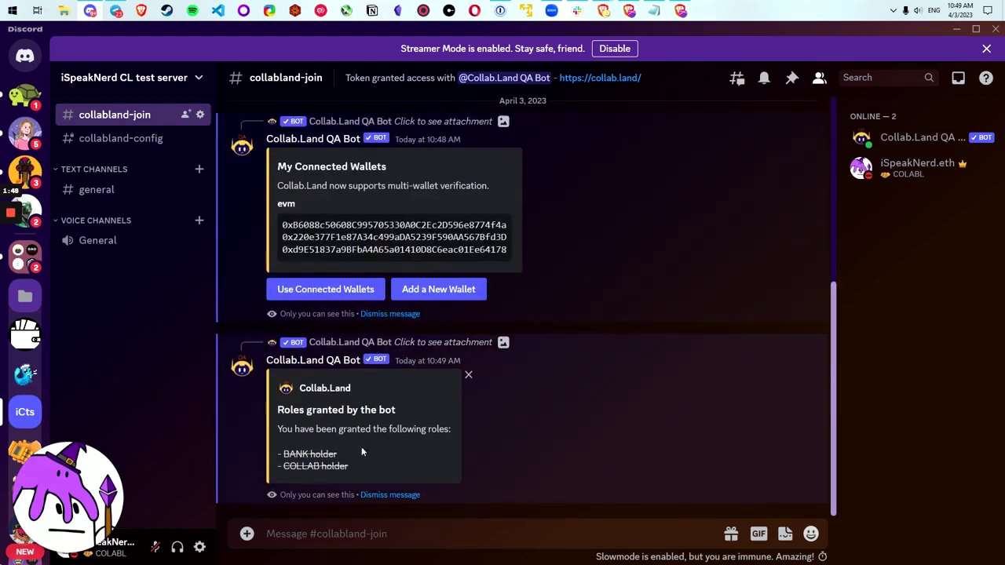
pyautogui.click(390, 495)
pyautogui.click(389, 495)
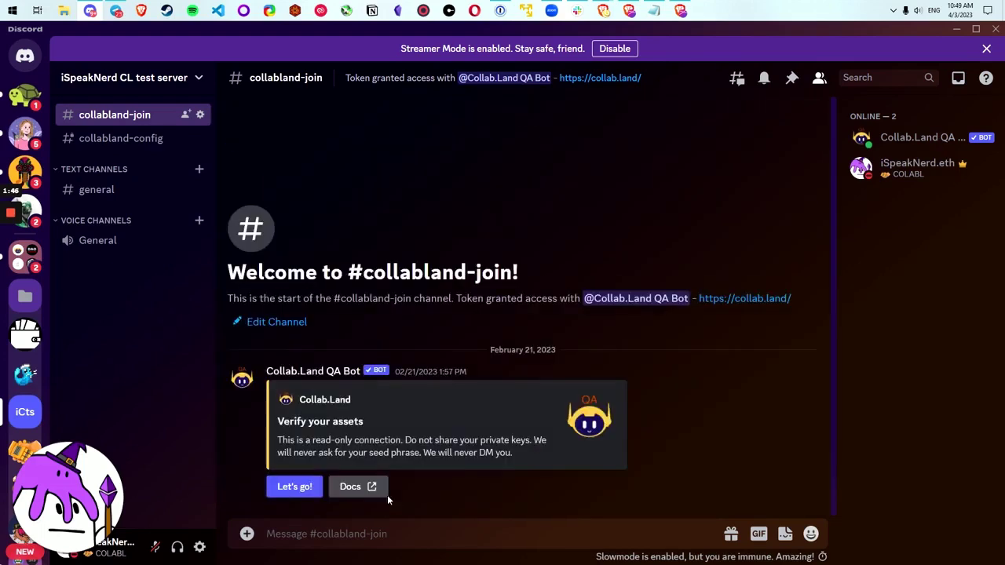
# Start the asset verification again to check for connected wallets, and dismiss the custom connection link message
pyautogui.click(293, 486)
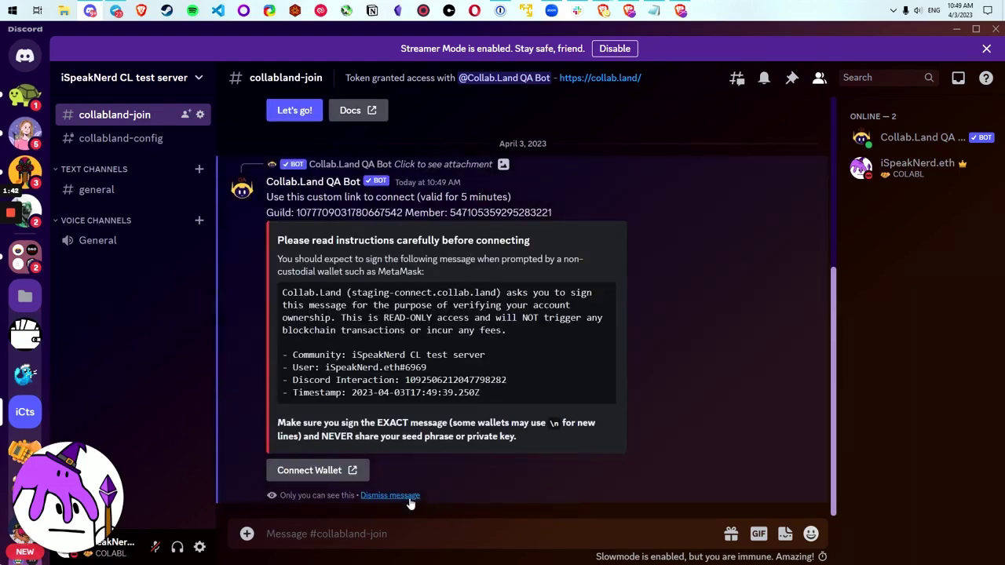
pyautogui.click(390, 496)
# Open the other CL Test Server and dismiss the bot's connected-wallets and granted-roles messages in its collabland-join channel
pyautogui.click(25, 374)
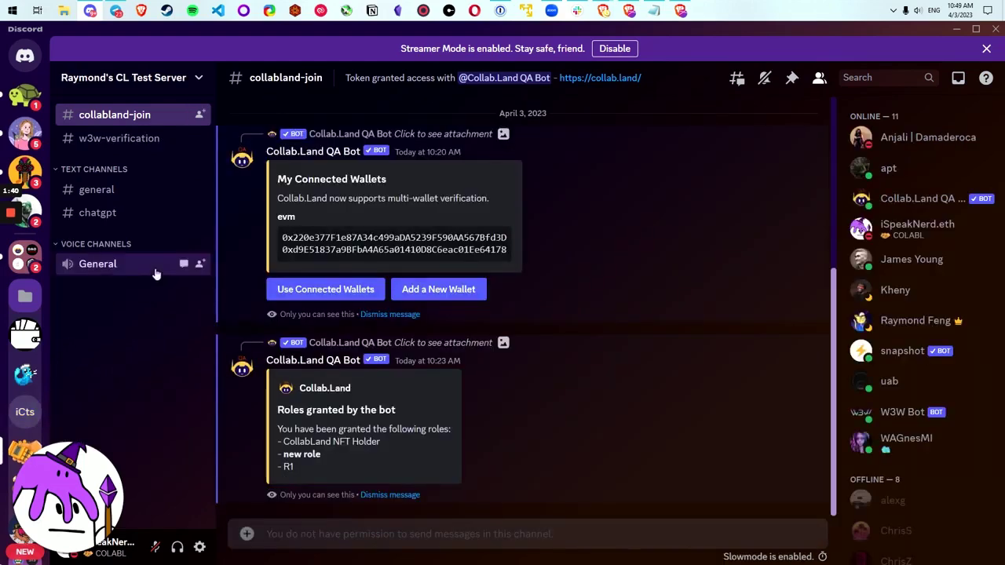
pyautogui.scroll(4, 449, 400)
pyautogui.scroll(-2, 444, 424)
pyautogui.scroll(-3, 439, 443)
pyautogui.click(384, 496)
pyautogui.click(399, 498)
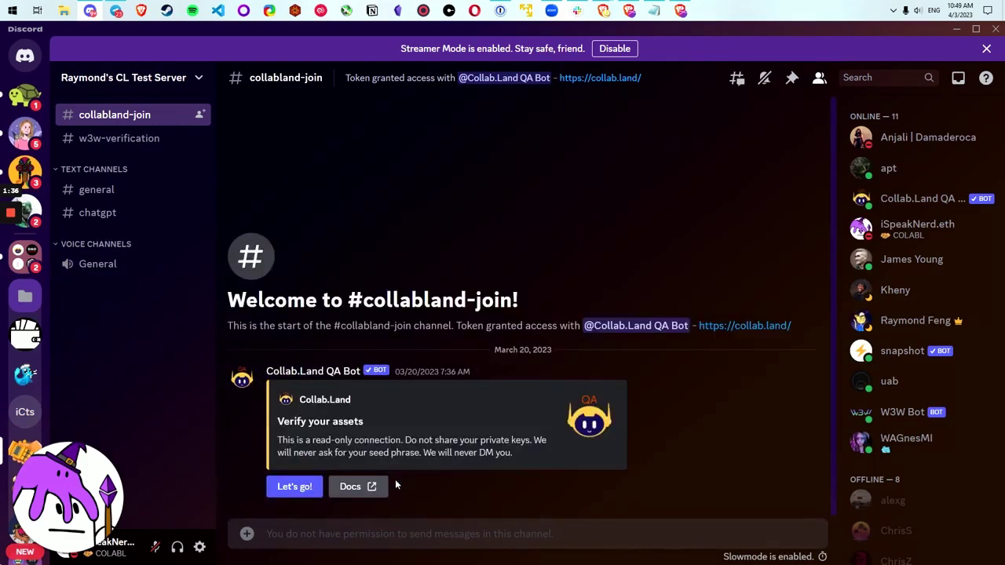
# Start the asset verification in this server, open its custom connection link in the browser, and dismiss the link message in Discord
pyautogui.click(292, 486)
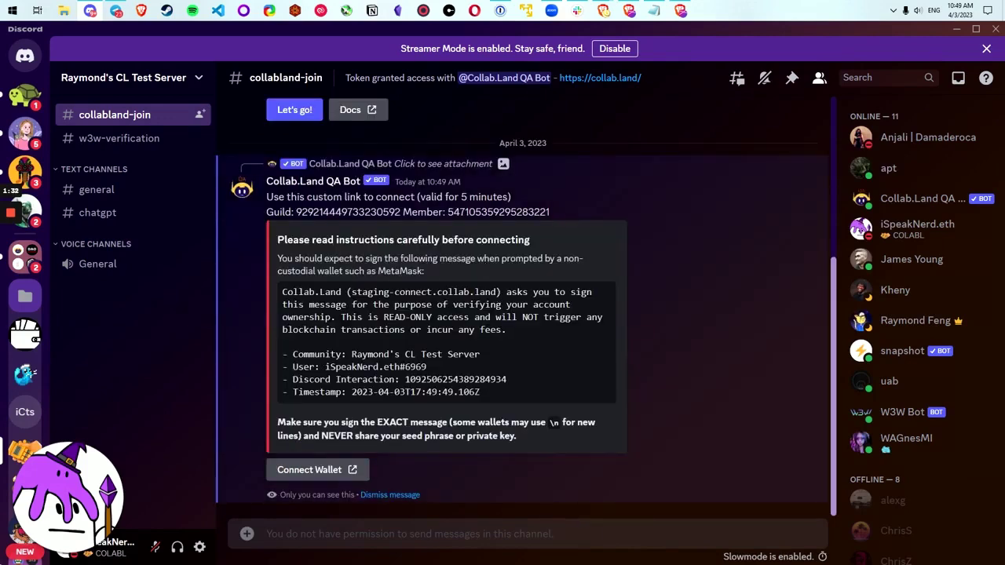
pyautogui.click(330, 469)
pyautogui.click(596, 343)
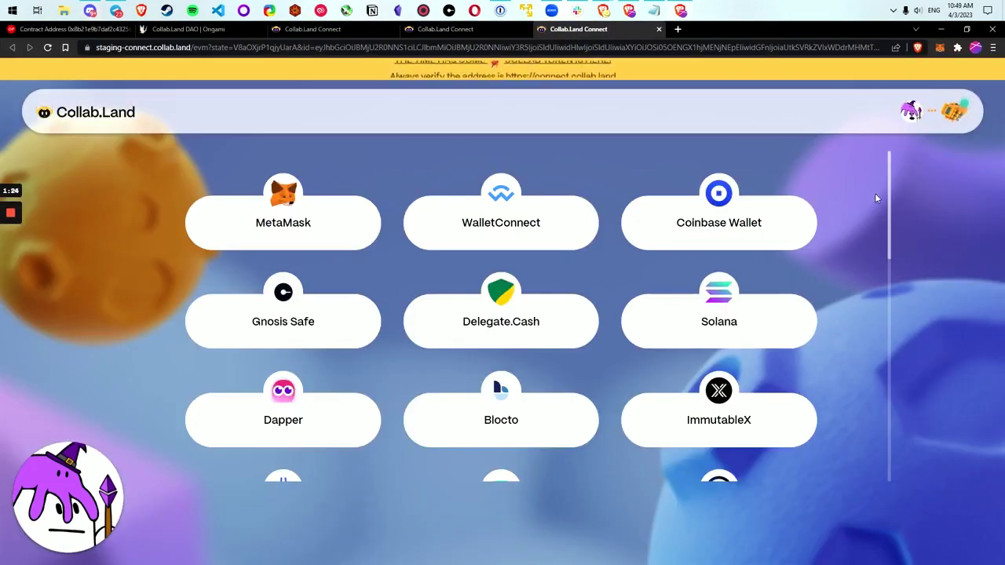
pyautogui.hotkey('alt', 'Tab')
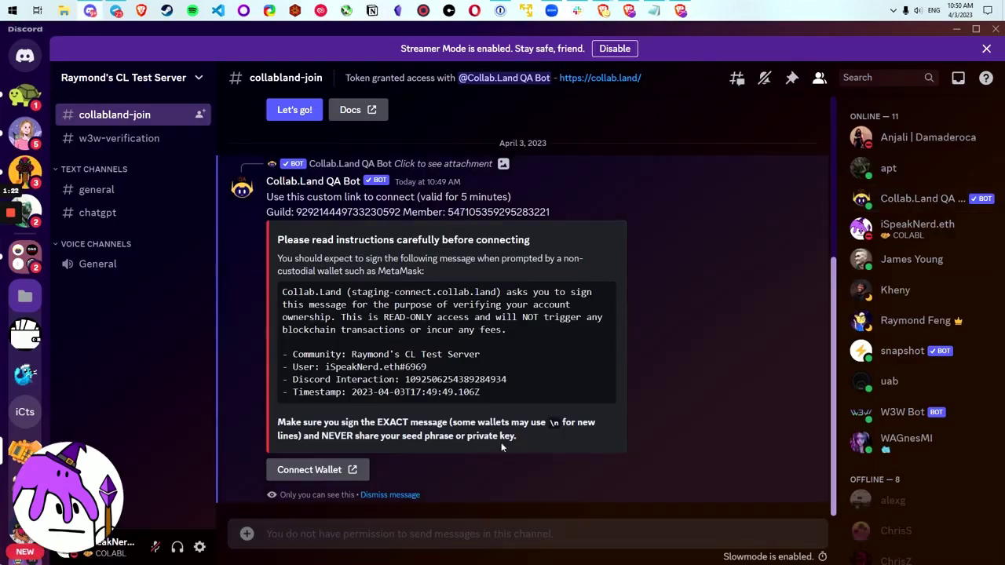
pyautogui.click(381, 496)
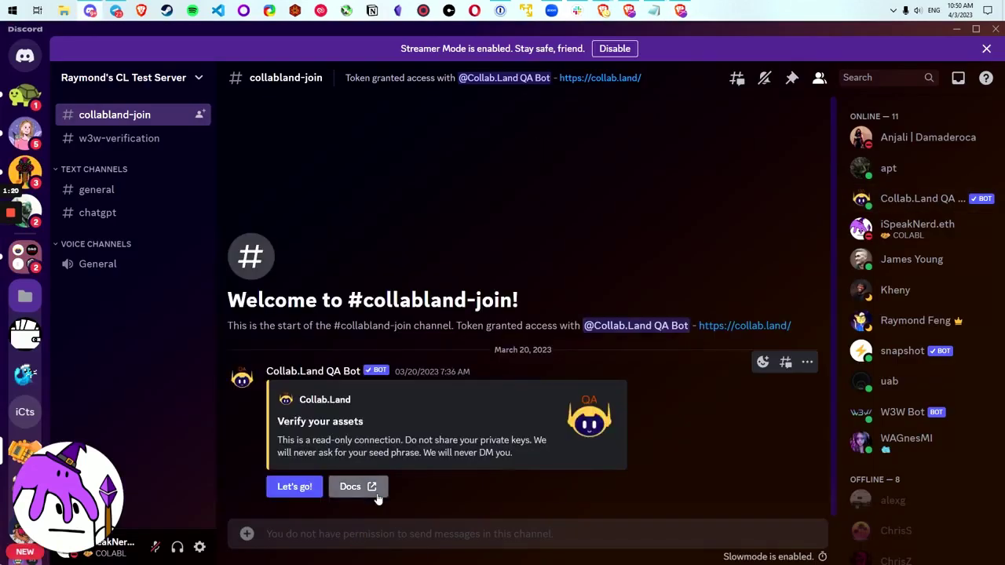